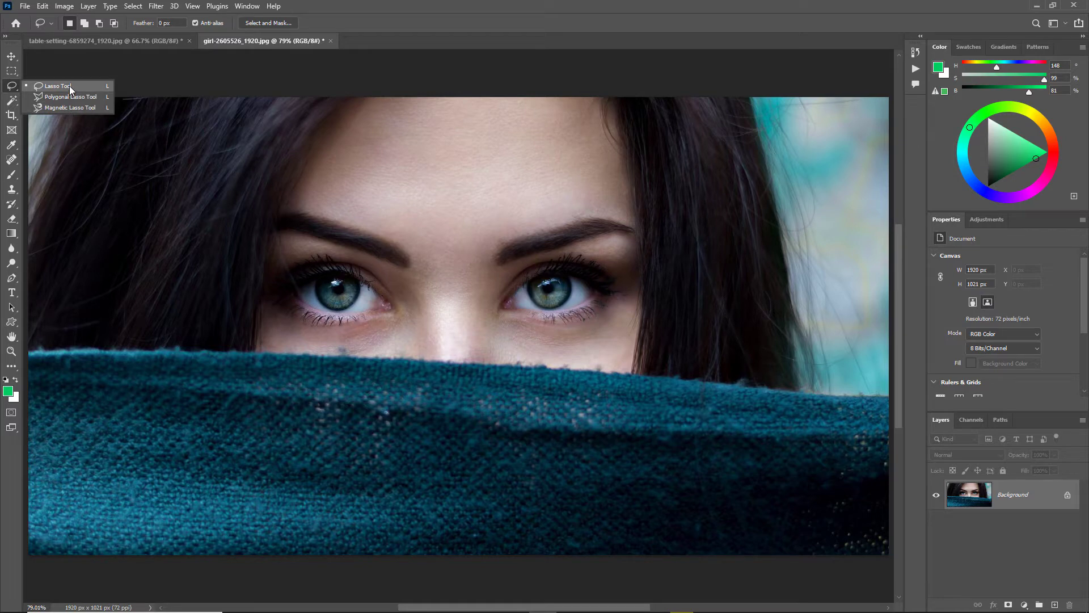
# - Outline the eye on the photo's right side freehand with the Lasso tool along the eyelid edges, and deselect it
pyautogui.click(69, 87)
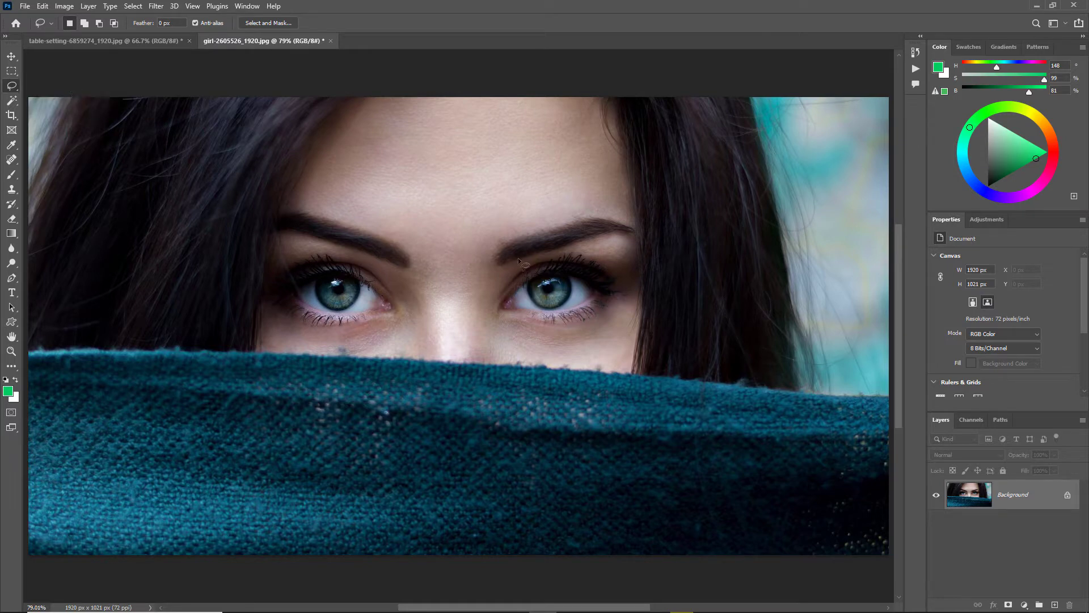
pyautogui.hotkey('ctrl', '+')
pyautogui.hotkey('ctrl', '+')
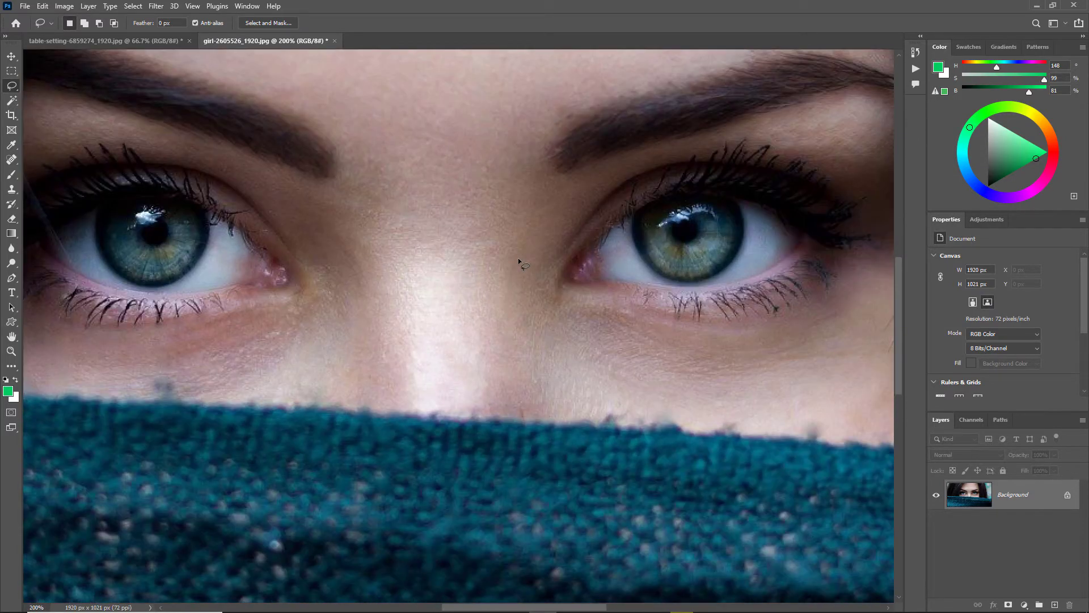
pyautogui.moveTo(689, 284); pyautogui.dragTo(567, 316)
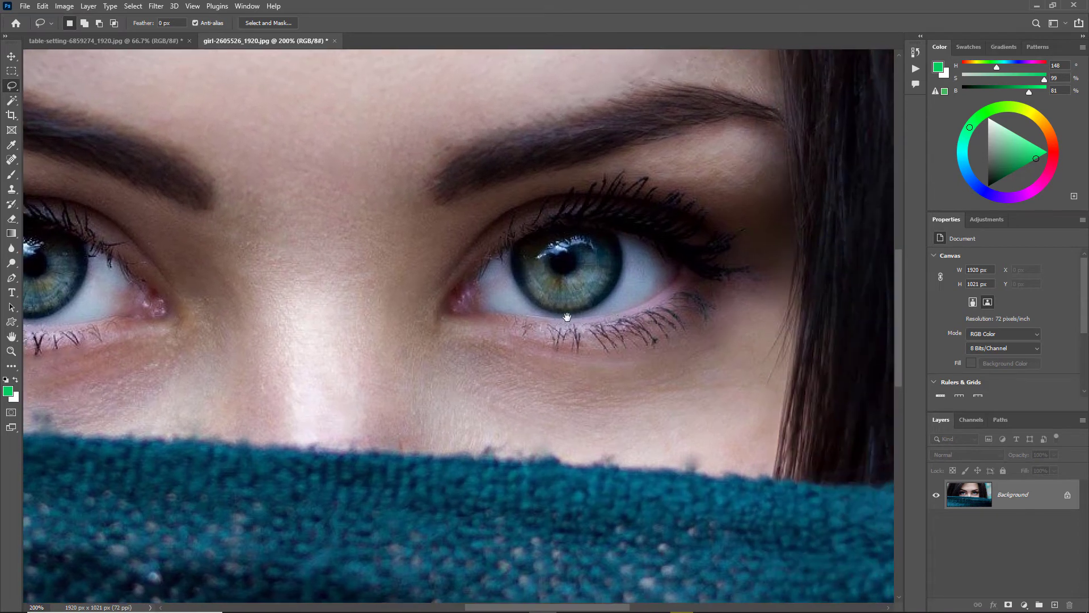
pyautogui.moveTo(474, 273)
pyautogui.mouseDown()
pyautogui.moveTo(566, 219)
pyautogui.moveTo(643, 231)
pyautogui.moveTo(681, 280)
pyautogui.mouseUp()
pyautogui.moveTo(594, 316); pyautogui.dragTo(496, 314)
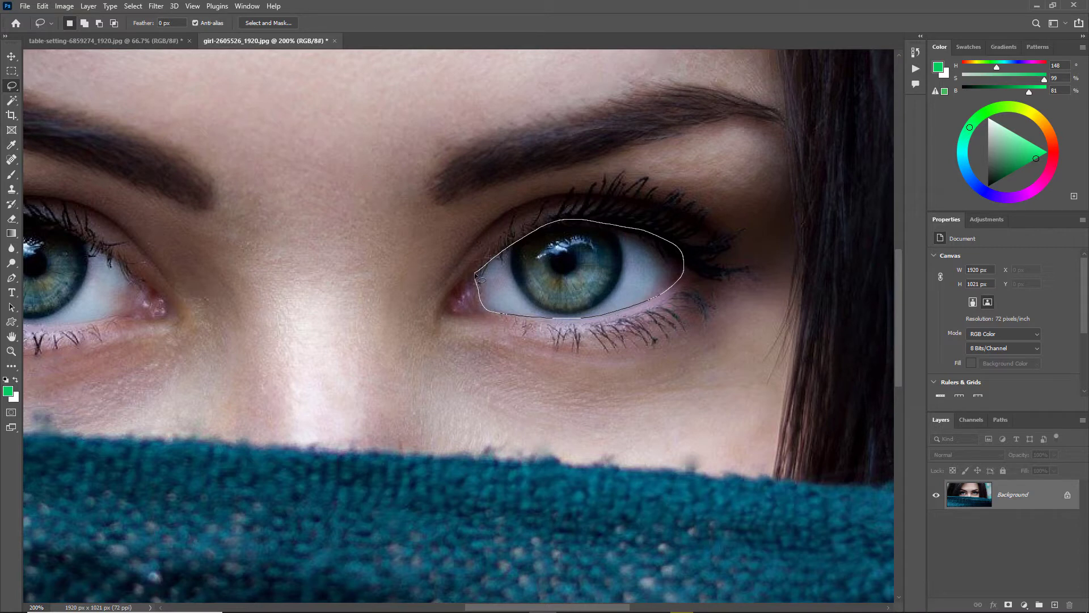
pyautogui.moveTo(476, 275); pyautogui.dragTo(477, 276)
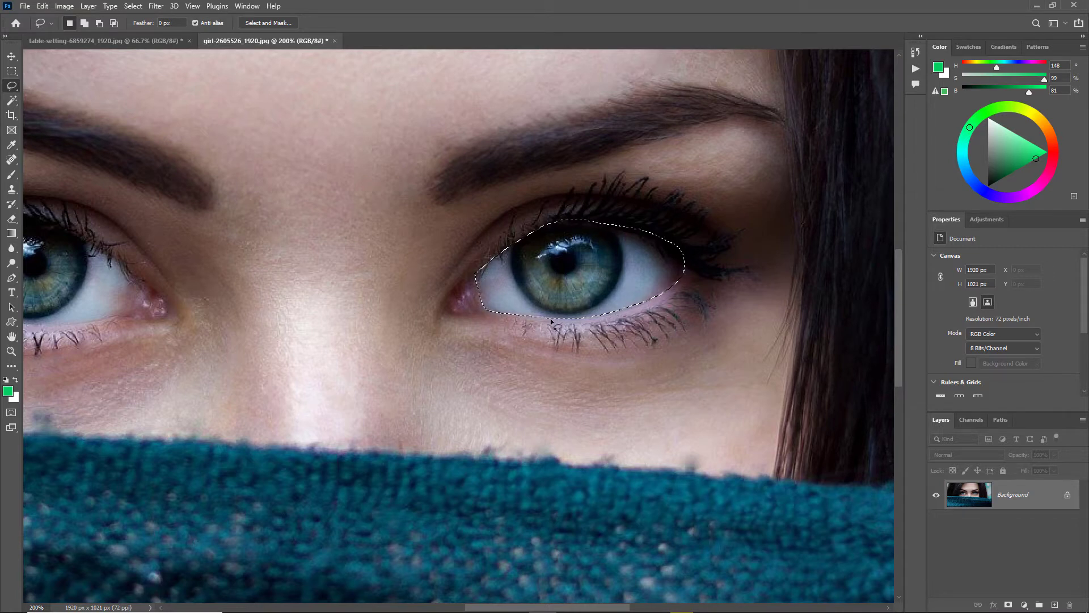
pyautogui.hotkey('ctrl', 'd')
# - Draw a roughly circular freehand Lasso selection on the skin just below the eye, and clear it
pyautogui.moveTo(496, 316)
pyautogui.mouseDown()
pyautogui.moveTo(472, 346)
pyautogui.moveTo(467, 392)
pyautogui.moveTo(553, 423)
pyautogui.moveTo(588, 385)
pyautogui.moveTo(584, 349)
pyautogui.moveTo(550, 328)
pyautogui.mouseUp()
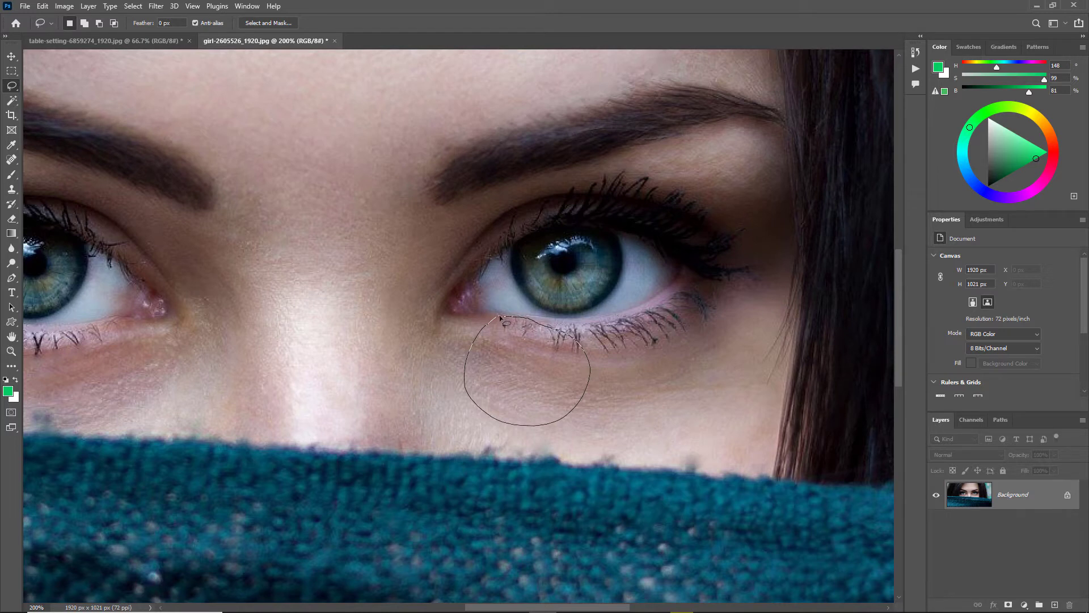
pyautogui.moveTo(498, 319); pyautogui.dragTo(499, 320)
pyautogui.hotkey('ctrl', 'd')
# - Outline the same eye with straight segments using the Polygonal Lasso tool, and clear the selection
pyautogui.rightClick(16, 86)
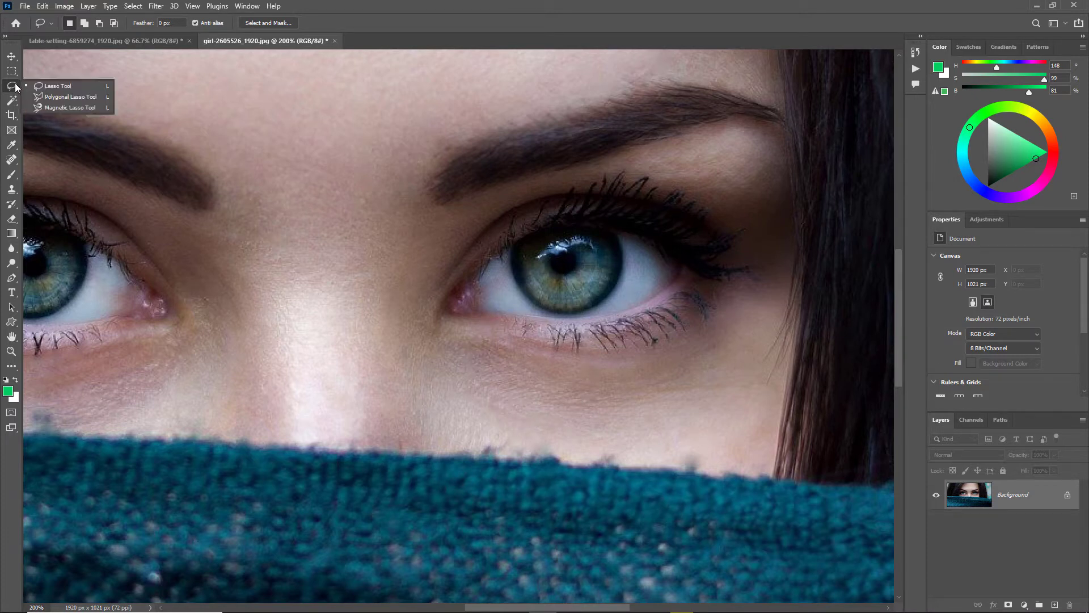
pyautogui.click(74, 97)
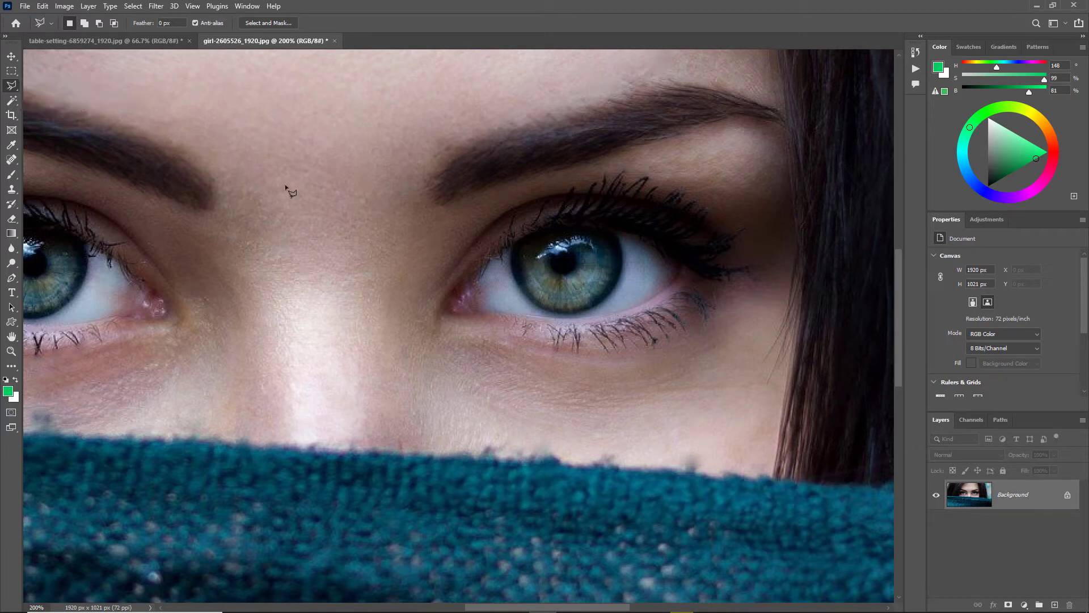
pyautogui.click(479, 272)
pyautogui.click(543, 231)
pyautogui.click(617, 228)
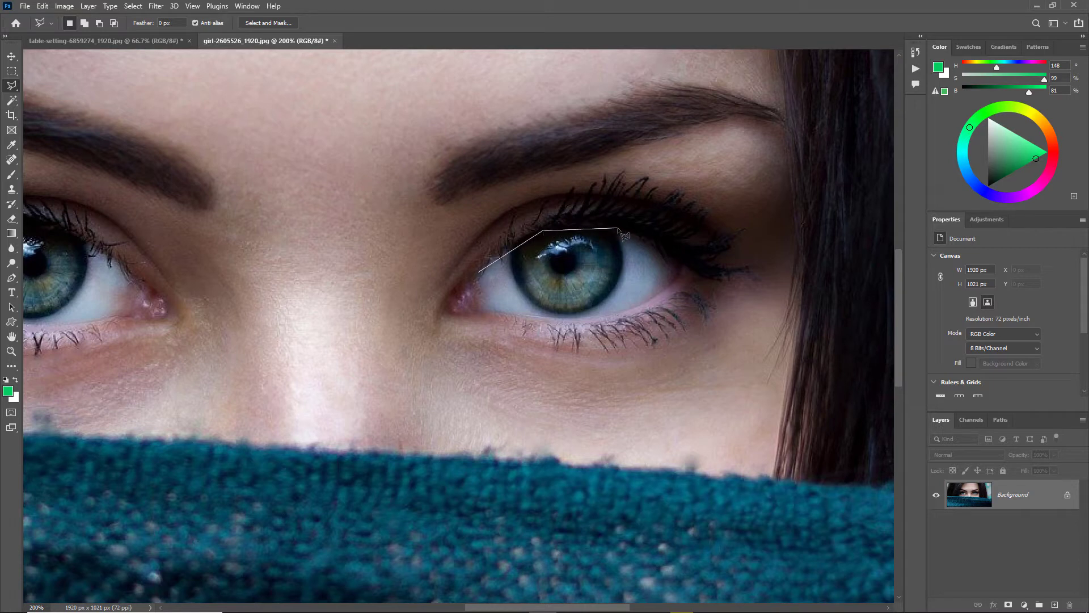
pyautogui.click(678, 250)
pyautogui.click(680, 266)
pyautogui.click(674, 280)
pyautogui.click(653, 293)
pyautogui.click(629, 310)
pyautogui.click(555, 321)
pyautogui.click(479, 307)
pyautogui.click(481, 274)
pyautogui.click(502, 346)
pyautogui.press('Escape')
pyautogui.hotkey('ctrl', 'd')
# - Select the eyebrow above the eye by tracing around its edge with the Magnetic Lasso tool
pyautogui.click(10, 87)
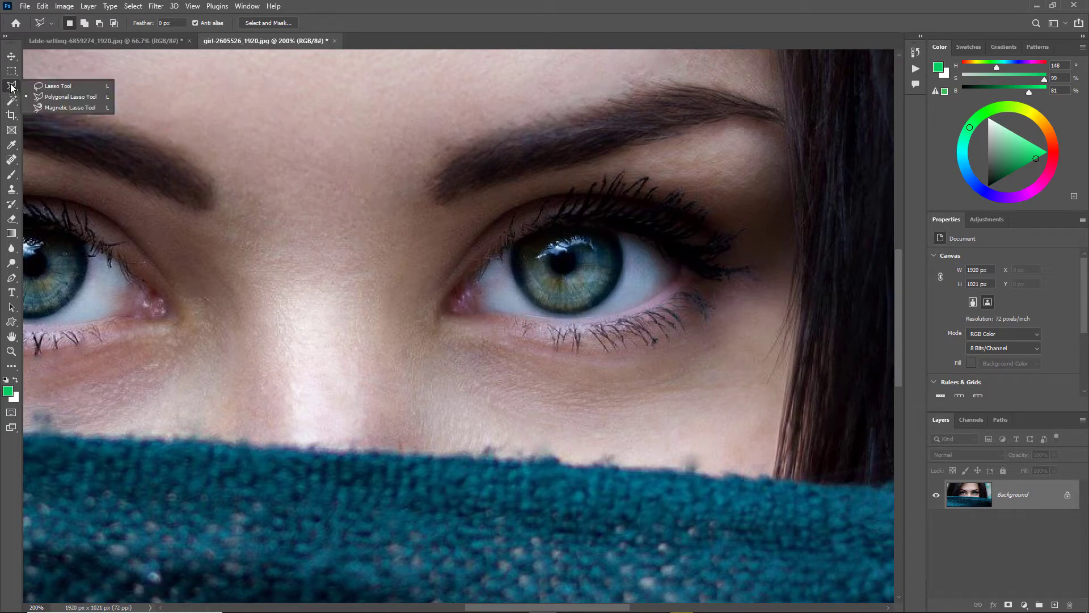
pyautogui.click(81, 107)
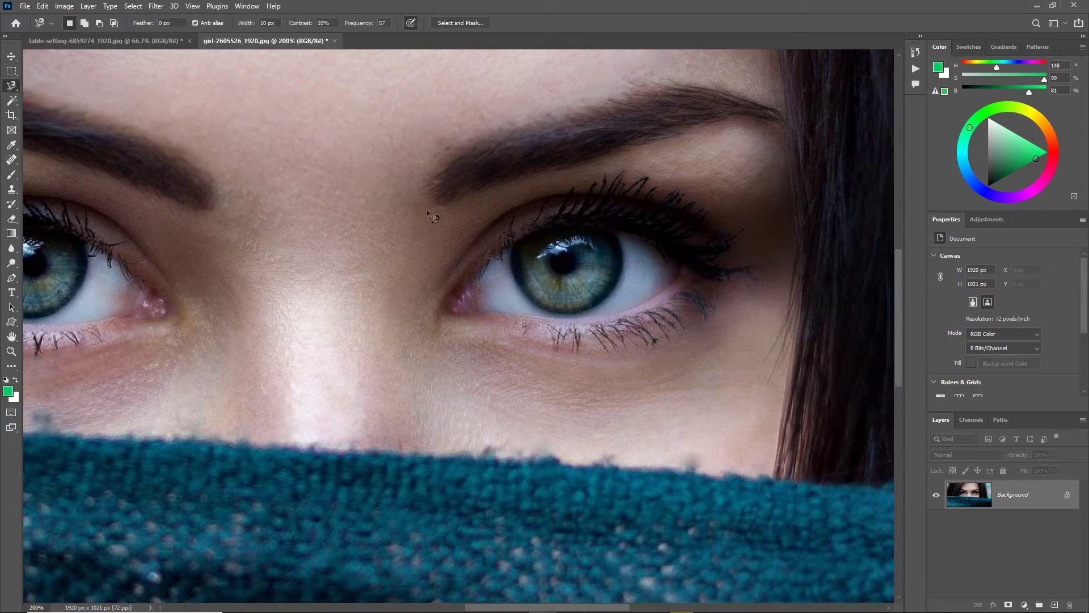
pyautogui.click(434, 161)
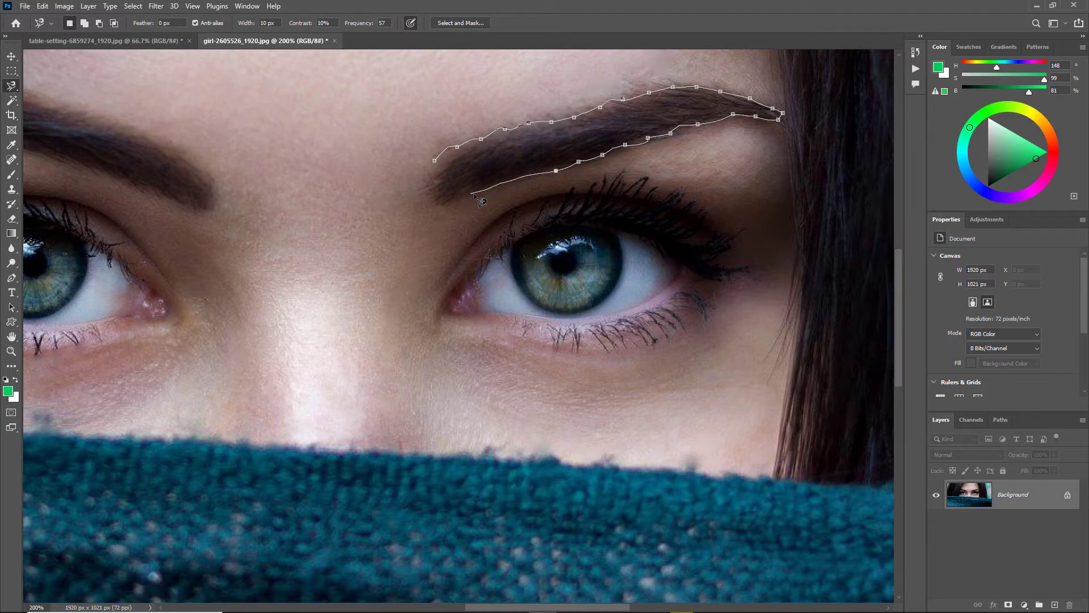
pyautogui.click(531, 175)
pyautogui.click(435, 163)
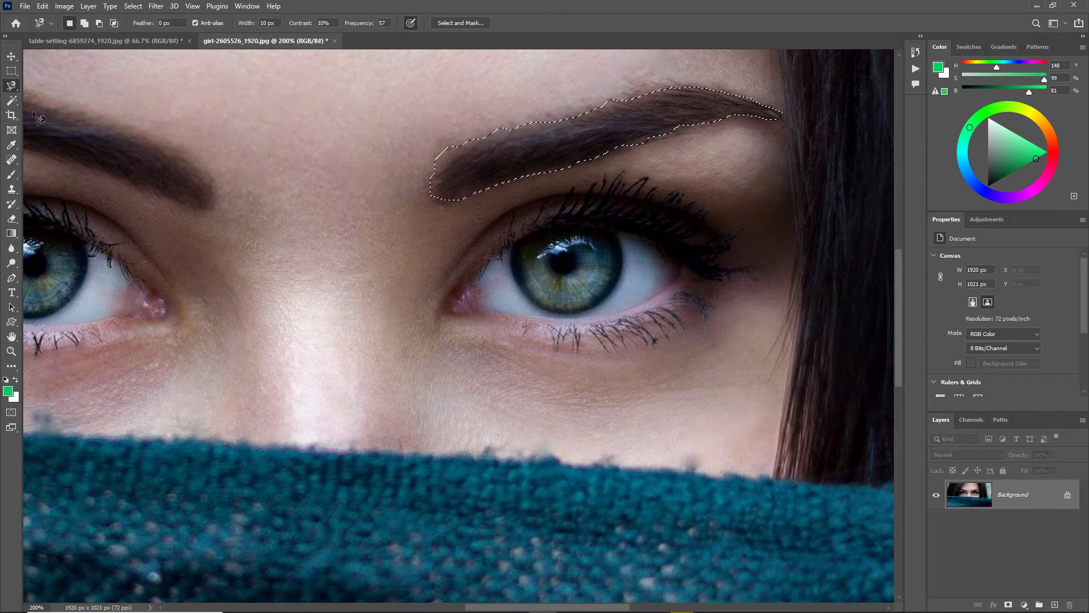
# - Touch up the eyebrow selection with the Lasso tool, subtracting excess at the upper edge and inner end and adding along the lower edge
pyautogui.rightClick(16, 86)
pyautogui.click(57, 86)
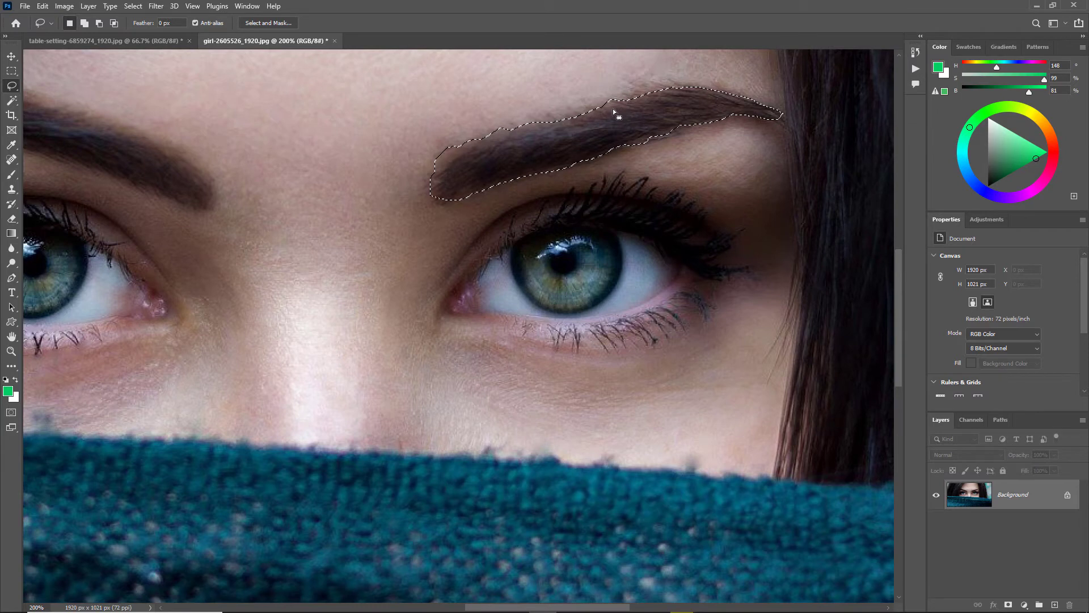
pyautogui.press('alt')
pyautogui.moveTo(604, 99); pyautogui.dragTo(611, 102)
pyautogui.press('alt')
pyautogui.moveTo(420, 175)
pyautogui.mouseDown()
pyautogui.moveTo(443, 164)
pyautogui.moveTo(453, 138)
pyautogui.moveTo(409, 172)
pyautogui.mouseUp()
pyautogui.press('shift')
pyautogui.moveTo(683, 137)
pyautogui.mouseDown()
pyautogui.moveTo(673, 130)
pyautogui.moveTo(695, 124)
pyautogui.moveTo(681, 134)
pyautogui.mouseUp()
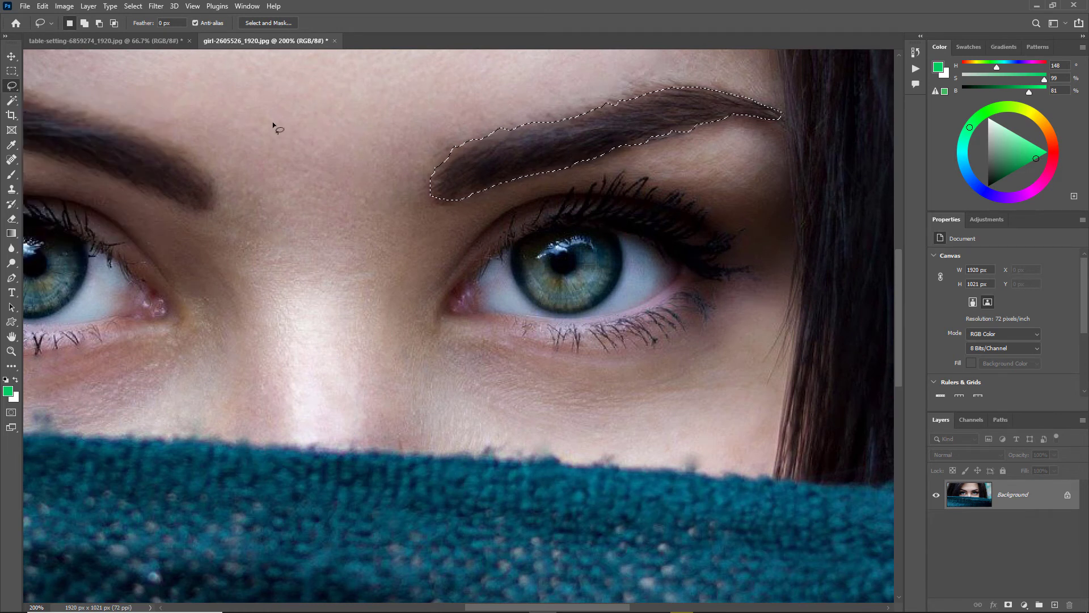
pyautogui.rightClick(11, 86)
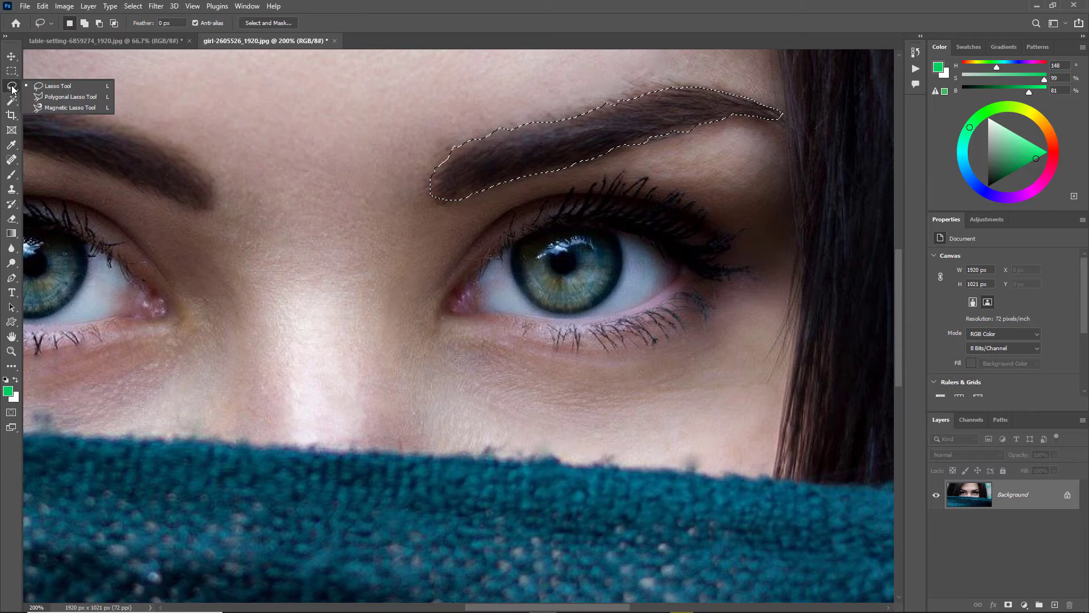
pyautogui.click(61, 99)
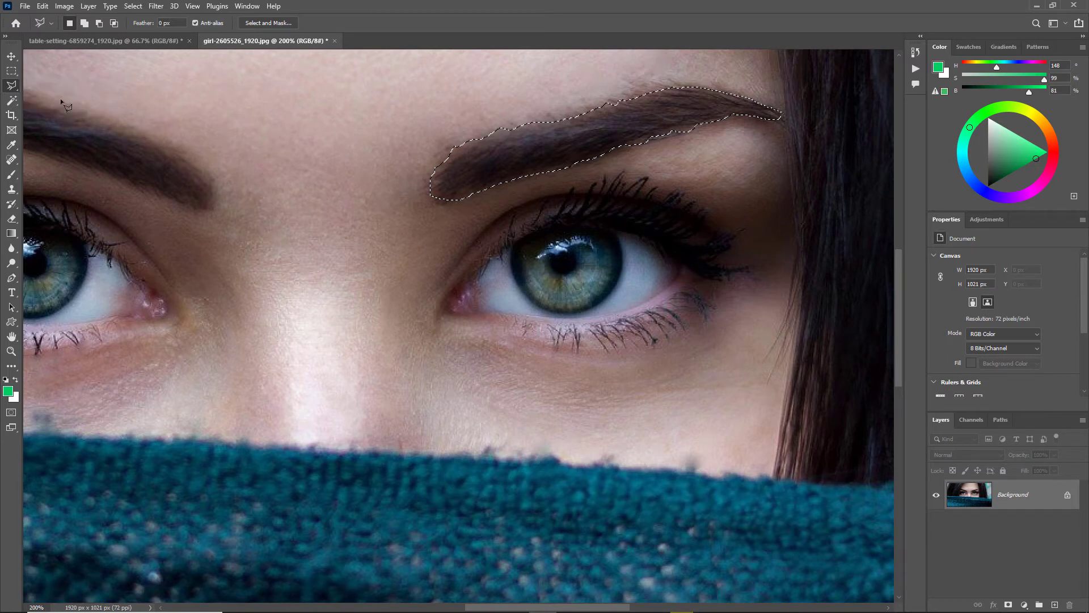
pyautogui.rightClick(12, 87)
pyautogui.click(54, 111)
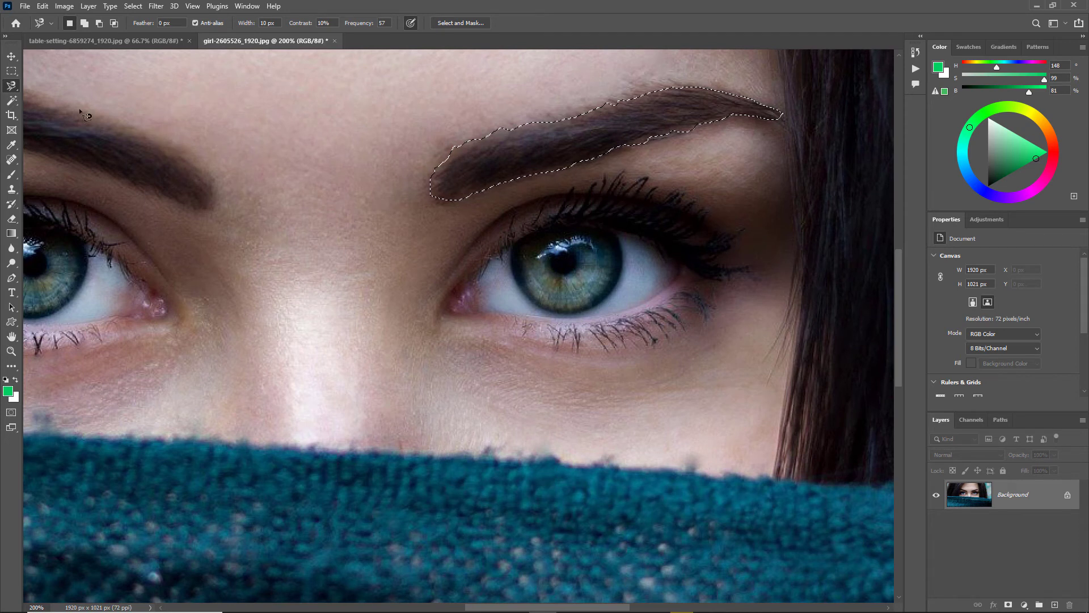
# - Clear the eyebrow selection and trace around the eye opening below it with the Magnetic Lasso tool
pyautogui.rightClick(11, 86)
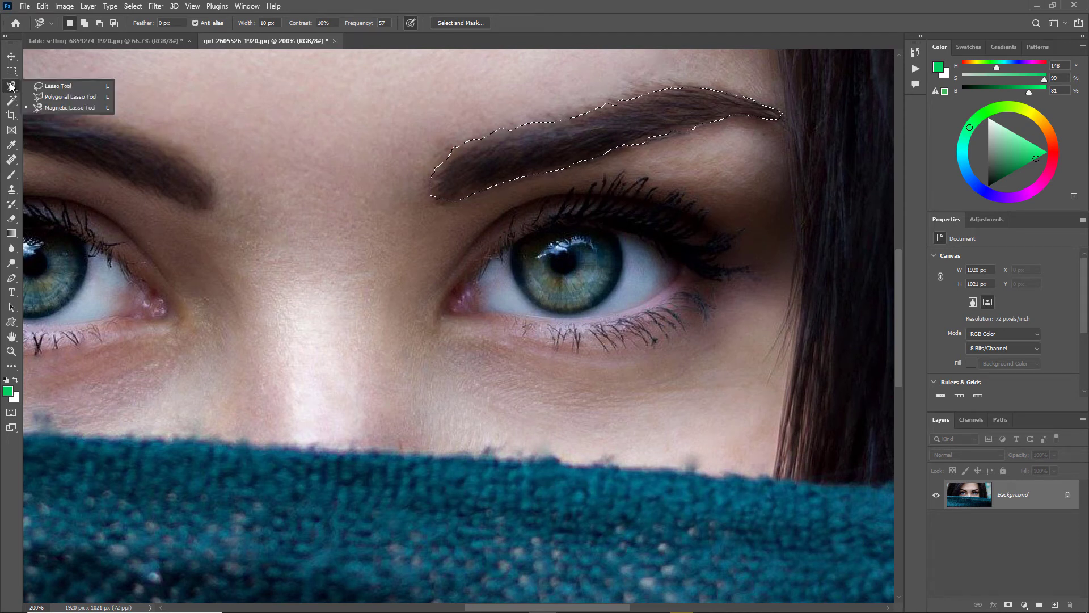
pyautogui.click(83, 108)
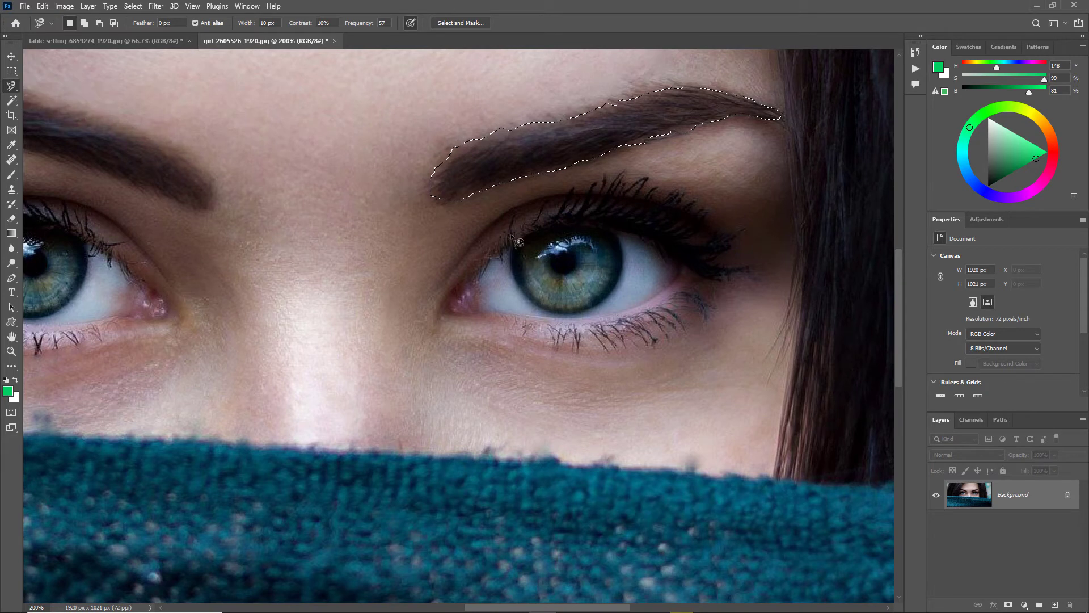
pyautogui.hotkey('ctrl', 'd')
pyautogui.moveTo(485, 264)
pyautogui.mouseDown()
pyautogui.moveTo(529, 236)
pyautogui.moveTo(605, 225)
pyautogui.moveTo(687, 274)
pyautogui.mouseUp()
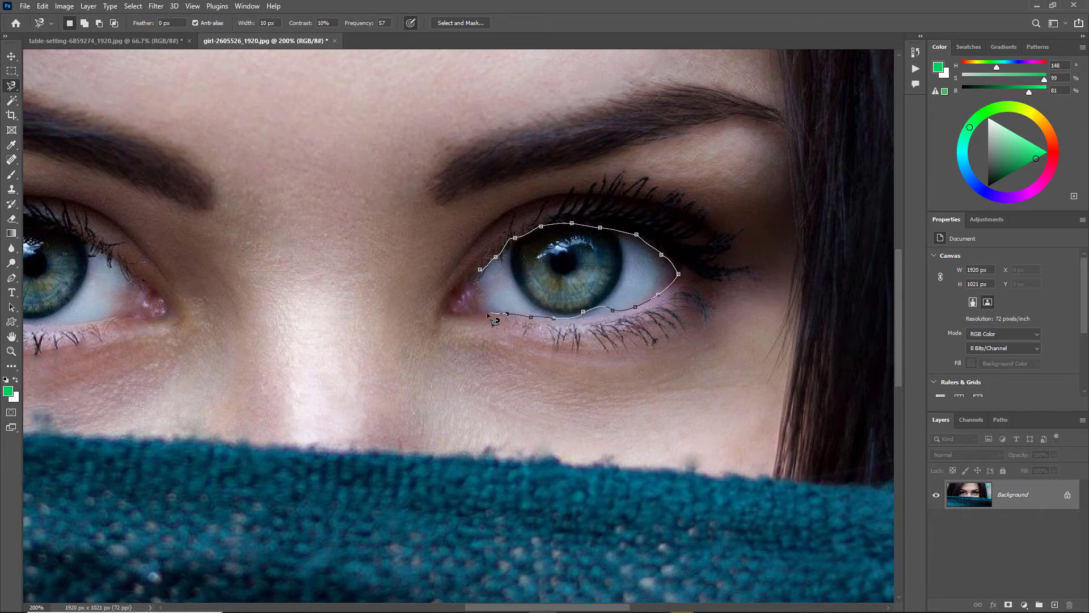
pyautogui.moveTo(481, 306); pyautogui.dragTo(487, 278)
pyautogui.click(487, 278)
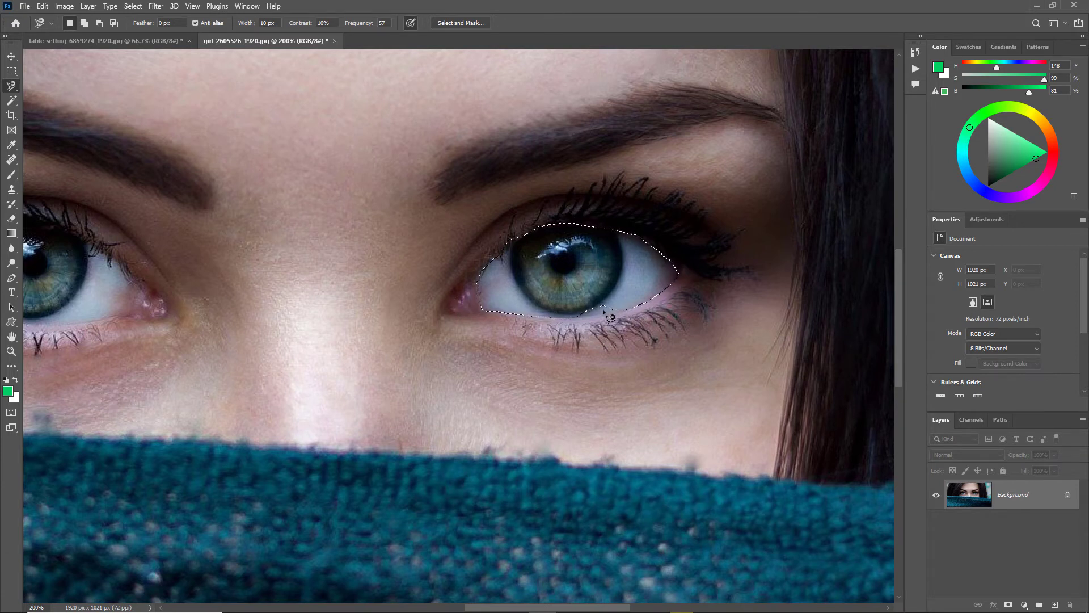
# - Add the missed area below the iris to the eye selection with the Lasso tool
pyautogui.rightClick(12, 86)
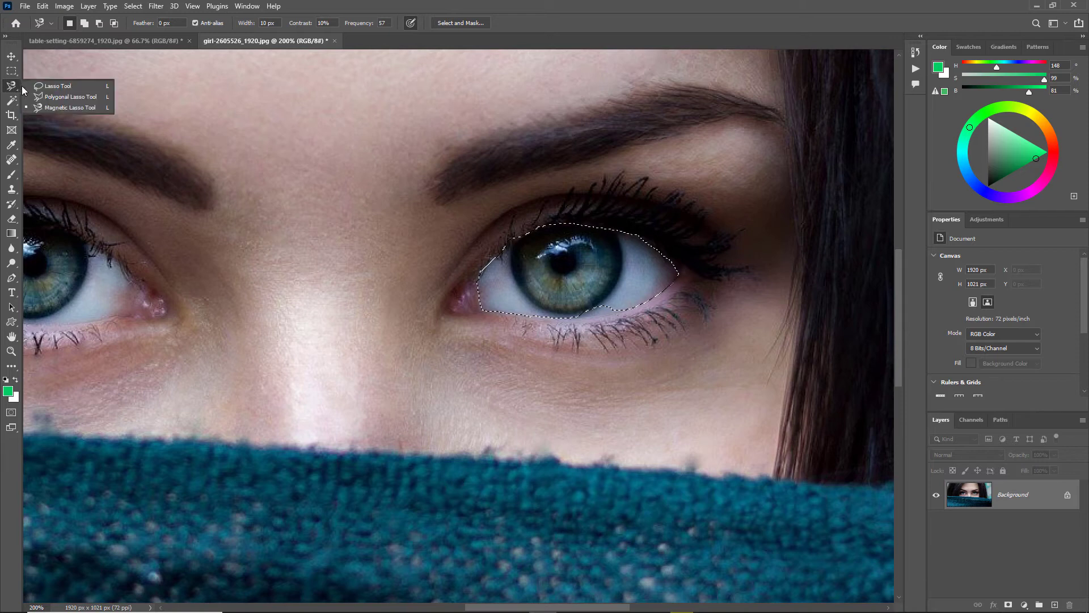
pyautogui.click(45, 86)
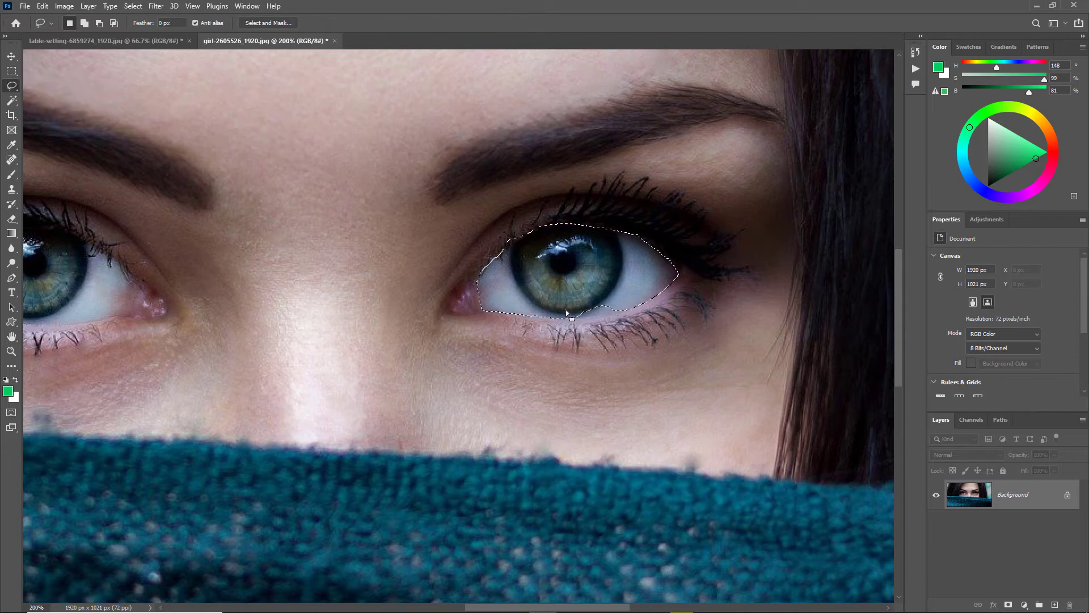
pyautogui.moveTo(570, 309)
pyautogui.mouseDown()
pyautogui.moveTo(597, 319)
pyautogui.moveTo(627, 304)
pyautogui.moveTo(572, 309)
pyautogui.mouseUp()
pyautogui.scroll(1, 579, 321)
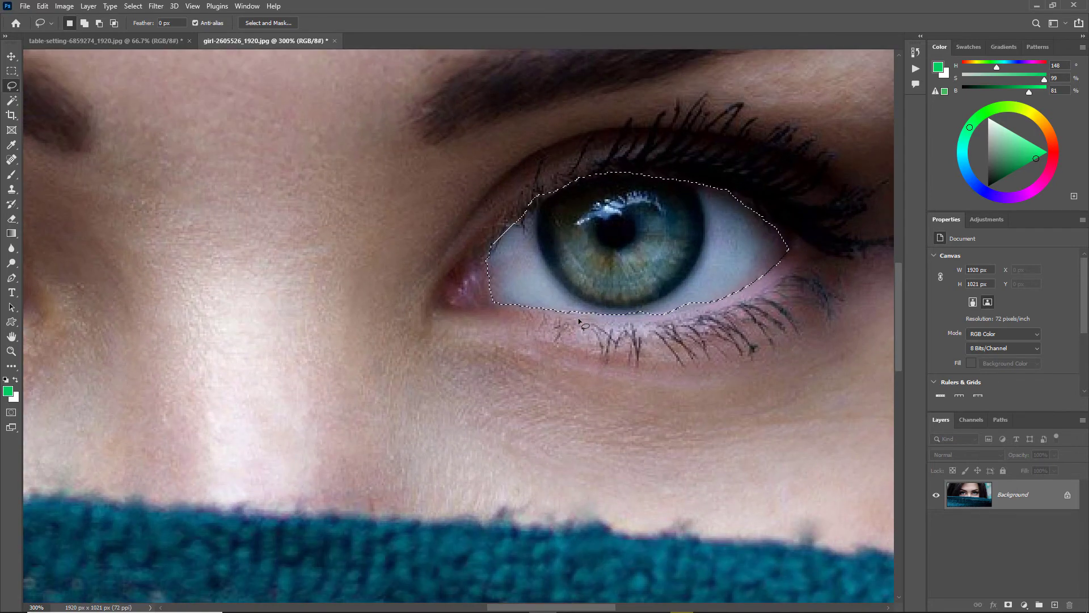
pyautogui.moveTo(680, 267); pyautogui.dragTo(510, 330)
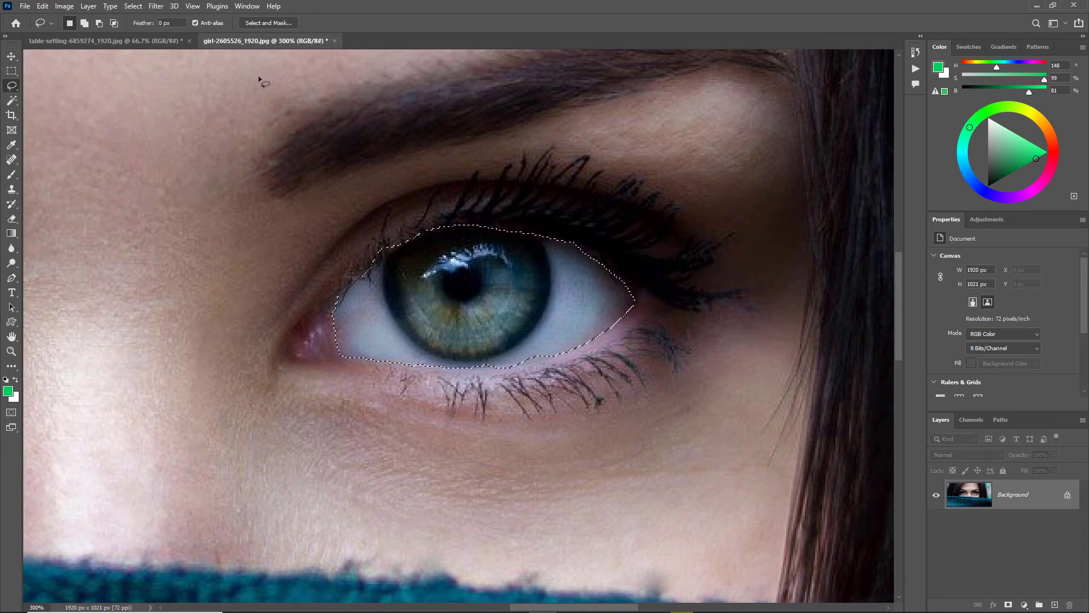
# - Open the eye selection in Select and Mask and try Smooth at 96 and 8 with a slight Feather
pyautogui.click(270, 24)
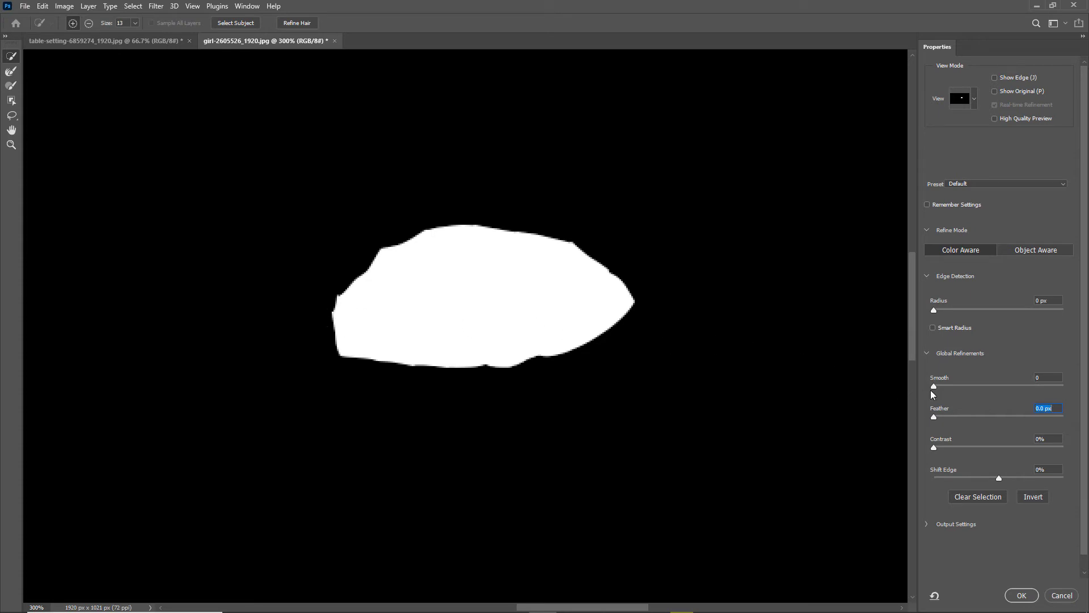
pyautogui.moveTo(934, 385); pyautogui.dragTo(1055, 390)
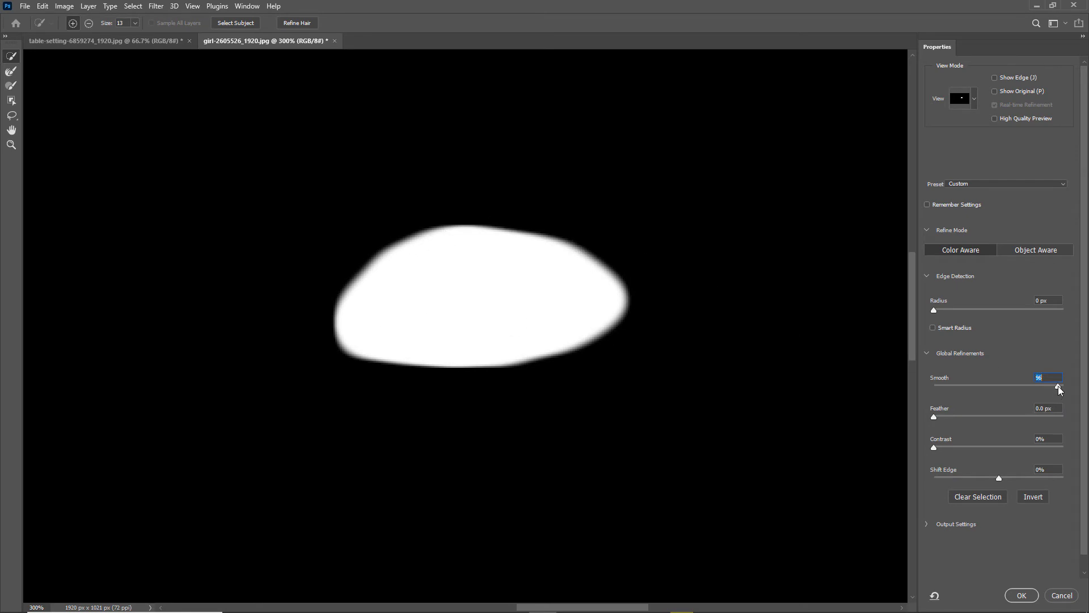
pyautogui.write('0')
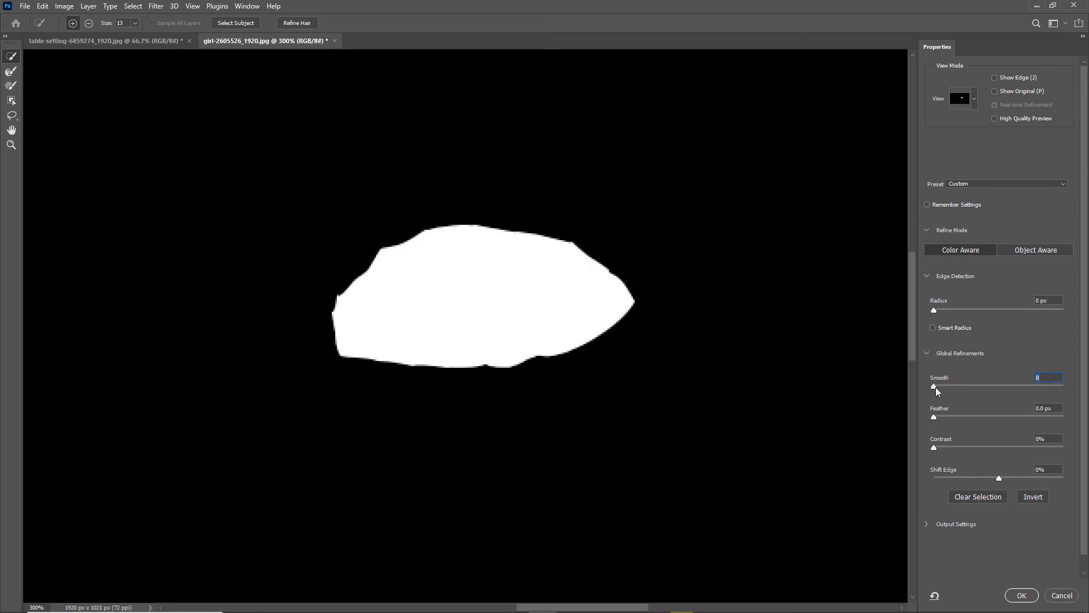
pyautogui.moveTo(935, 387); pyautogui.dragTo(943, 387)
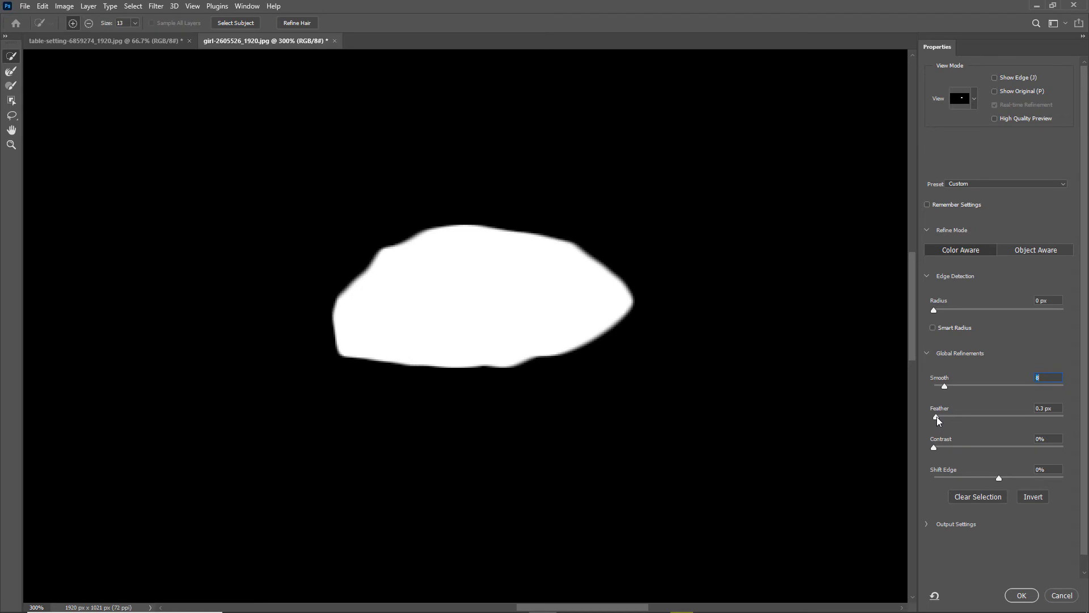
pyautogui.moveTo(937, 416); pyautogui.dragTo(943, 417)
pyautogui.click(1023, 595)
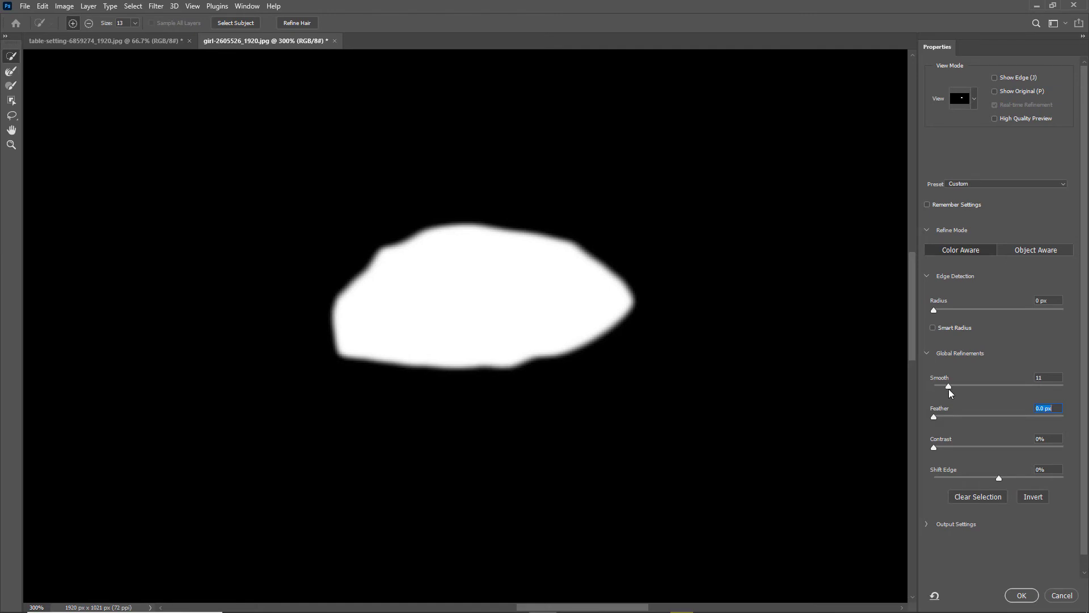
# - Reset Smooth and Feather to 0 and display the eye selection in the Marching Ants view
pyautogui.moveTo(948, 390); pyautogui.dragTo(923, 388)
pyautogui.hotkey('shift', 'Tab')
pyautogui.moveTo(934, 416)
pyautogui.mouseDown()
pyautogui.moveTo(945, 416)
pyautogui.moveTo(933, 418)
pyautogui.mouseUp()
pyautogui.press('Tab')
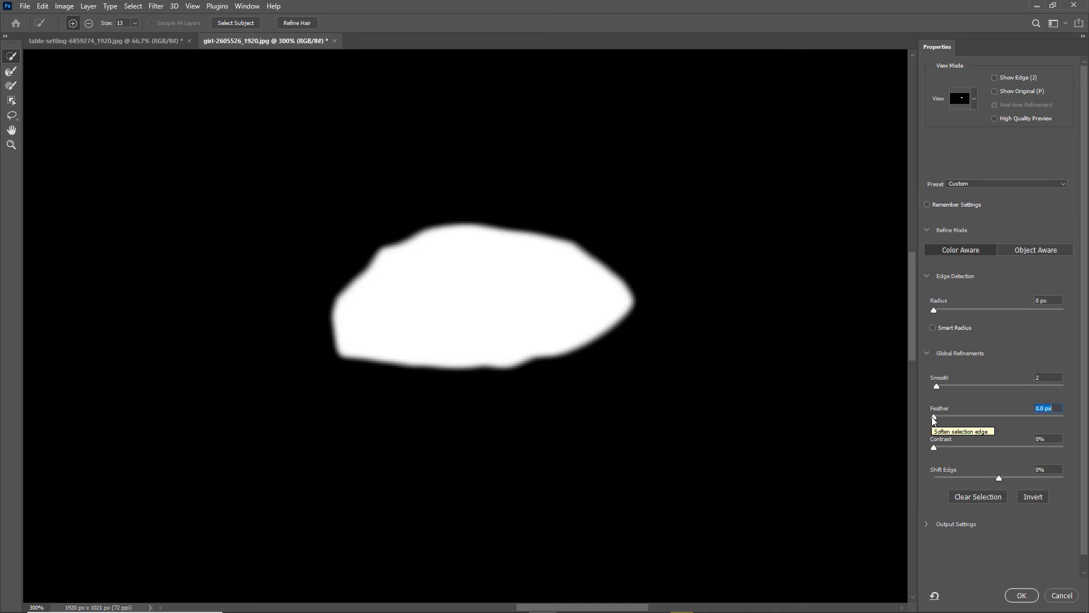
pyautogui.moveTo(937, 386); pyautogui.dragTo(923, 392)
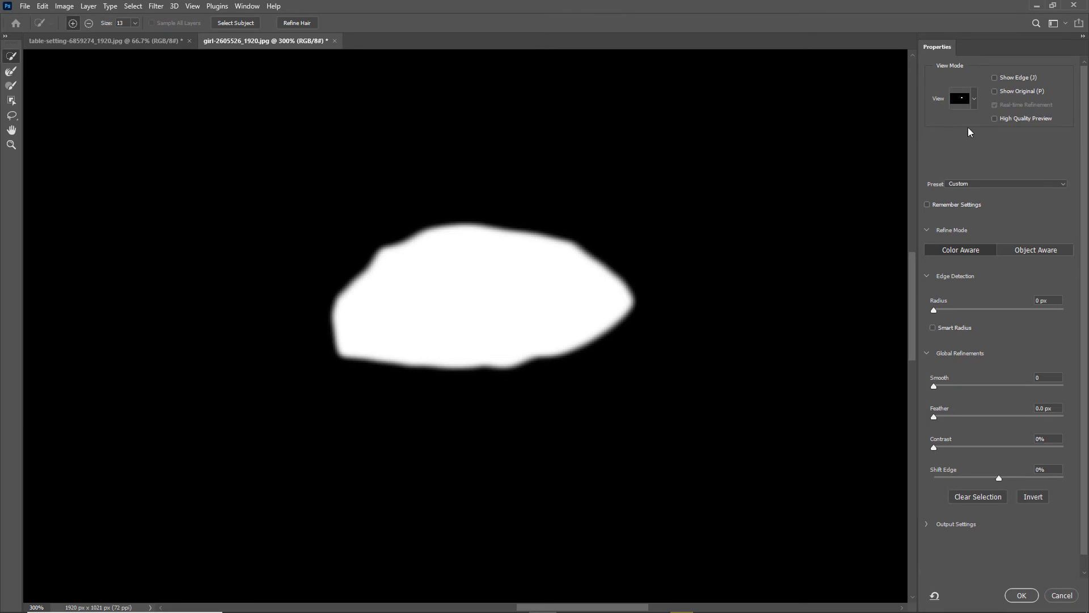
pyautogui.click(975, 100)
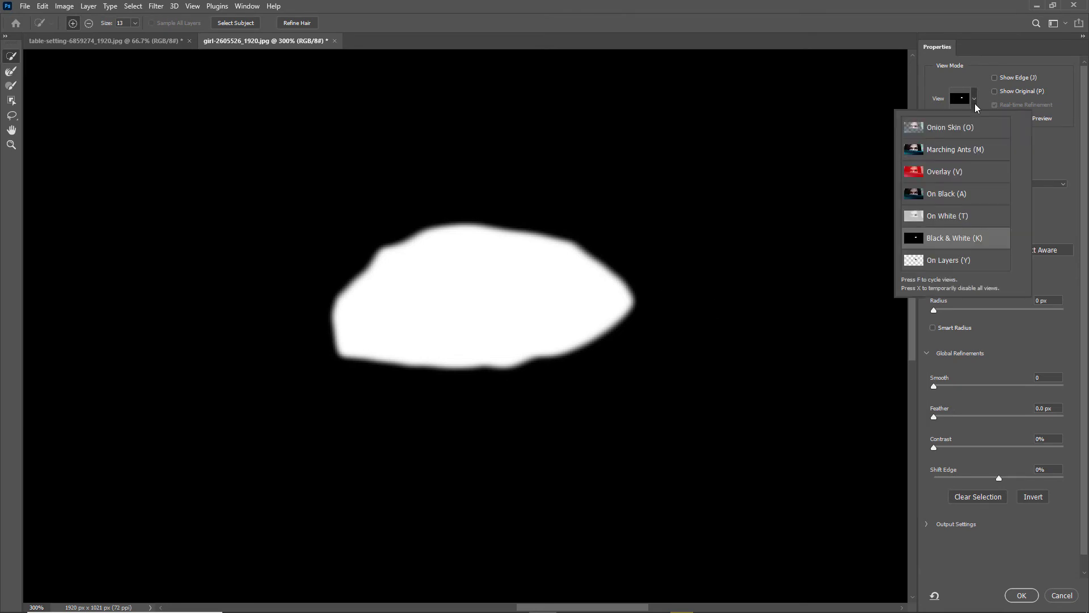
pyautogui.click(967, 151)
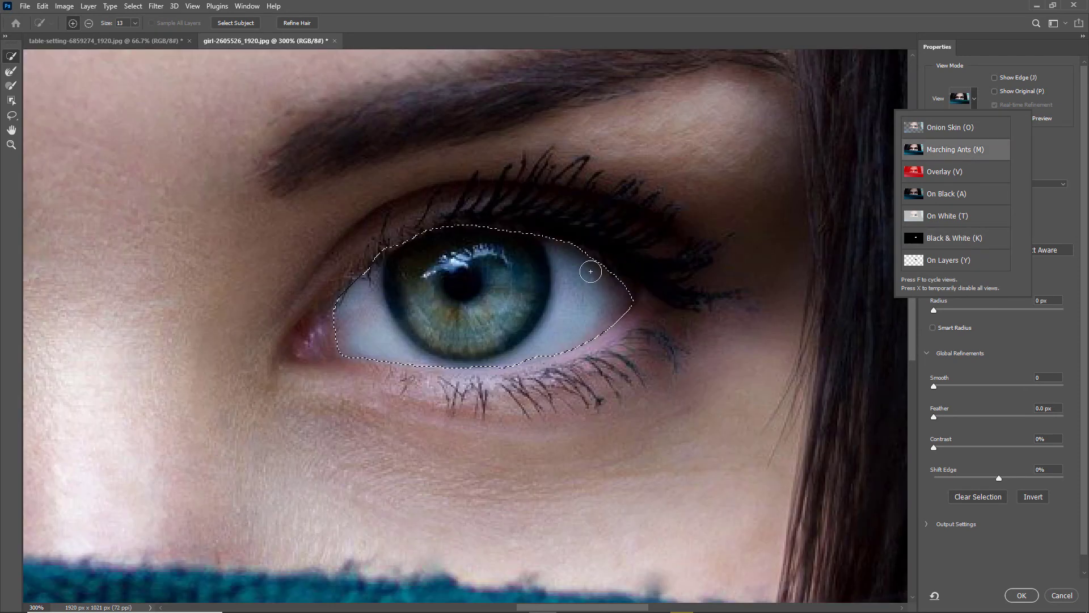
# - Smooth the eye selection's outline with the Smooth refinement, trying 31 among other amounts, and apply the refined selection
pyautogui.click(950, 400)
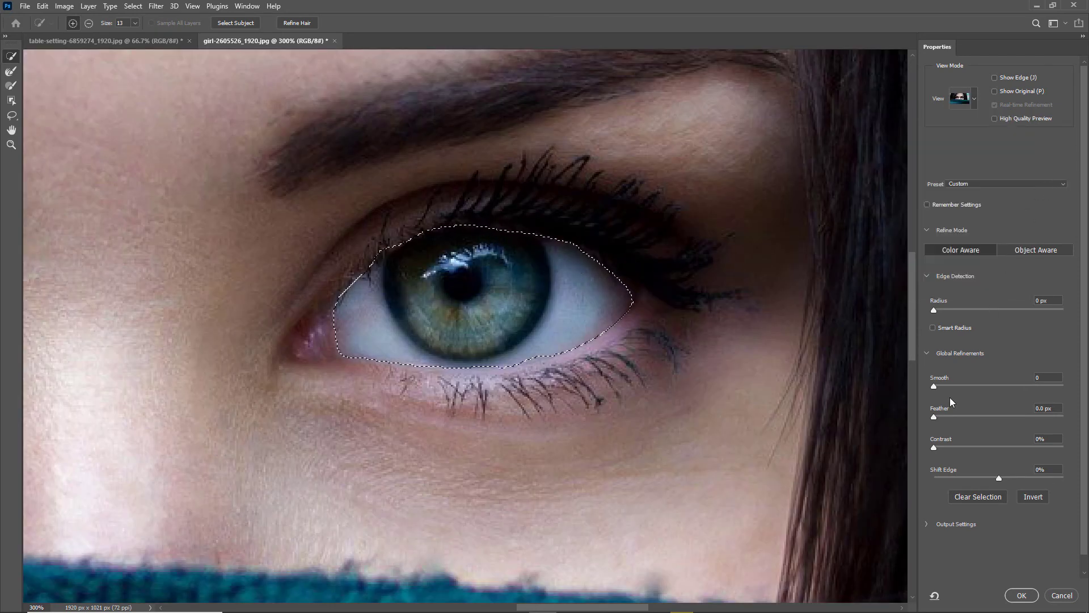
pyautogui.click(999, 384)
pyautogui.moveTo(1000, 385); pyautogui.dragTo(1048, 386)
pyautogui.moveTo(1047, 386); pyautogui.dragTo(971, 390)
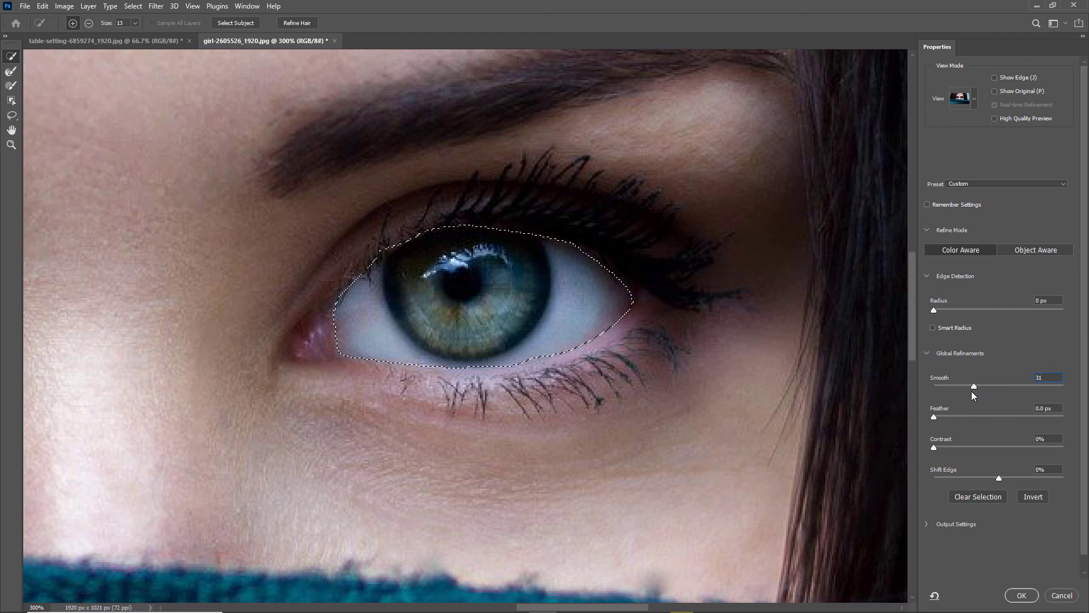
pyautogui.click(1002, 392)
pyautogui.click(1022, 596)
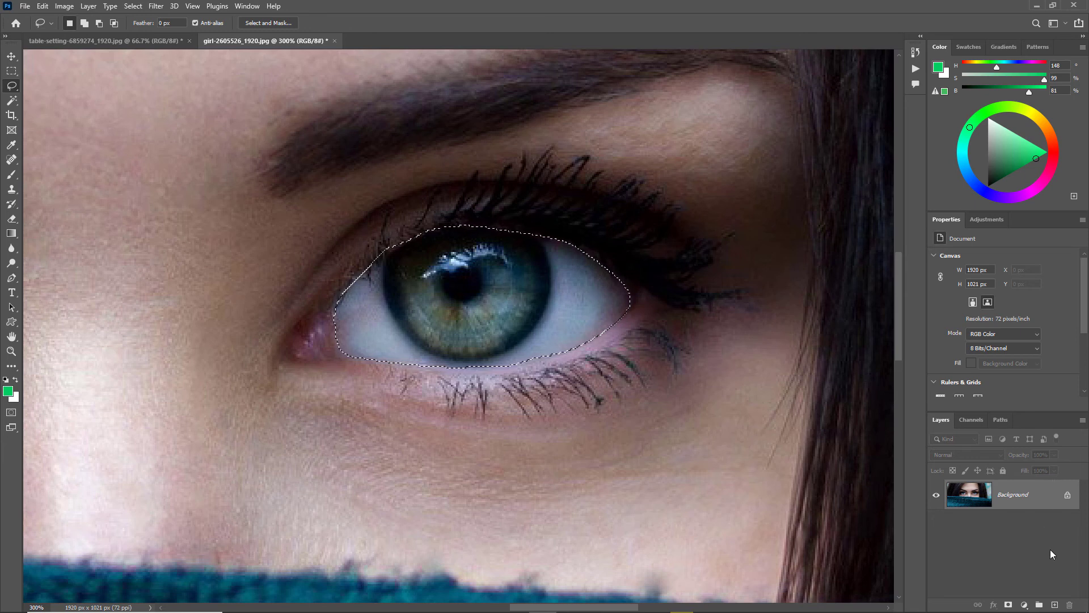
# - Add a Photo Filter adjustment layer to the selected eye area using Warming Filter (85) at 73% density
pyautogui.click(1025, 605)
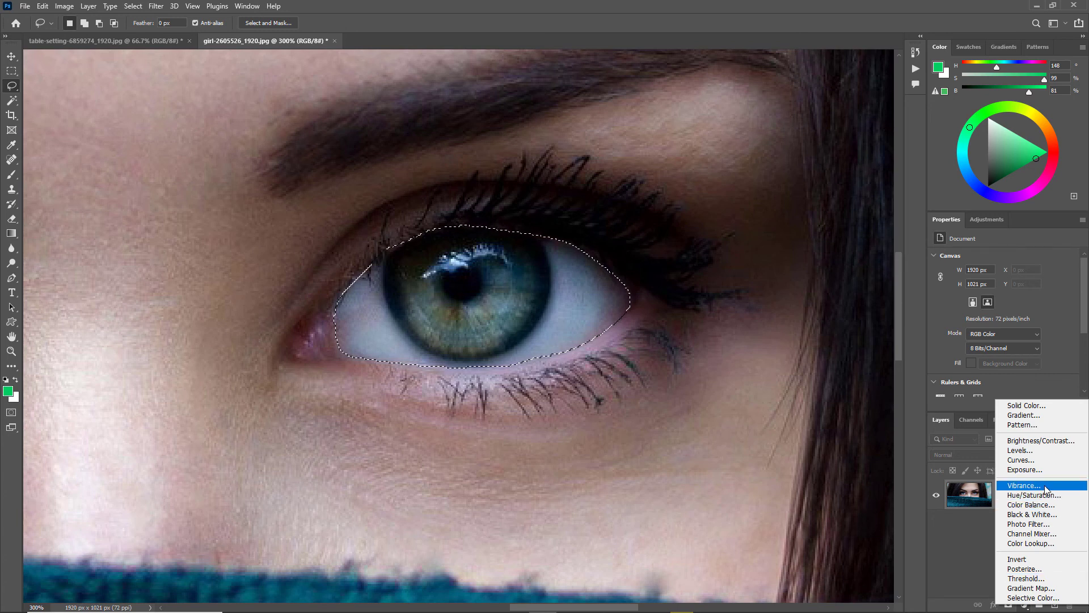
pyautogui.click(1058, 526)
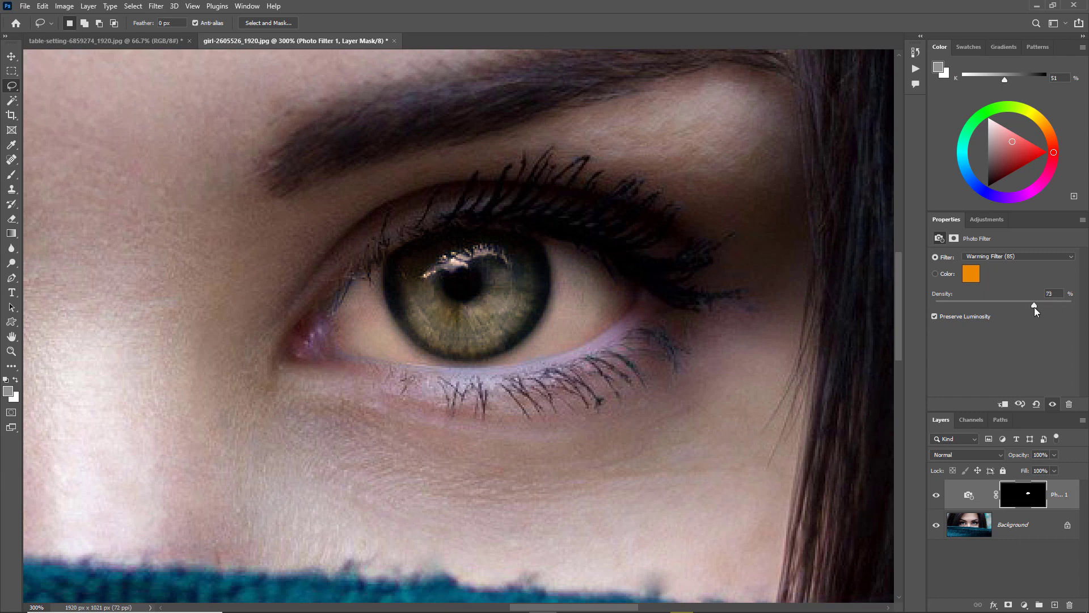
# - Compare the eye with and without the photo filter by switching the adjustment's visibility off and on
pyautogui.click(1053, 404)
pyautogui.click(1052, 403)
pyautogui.click(1052, 404)
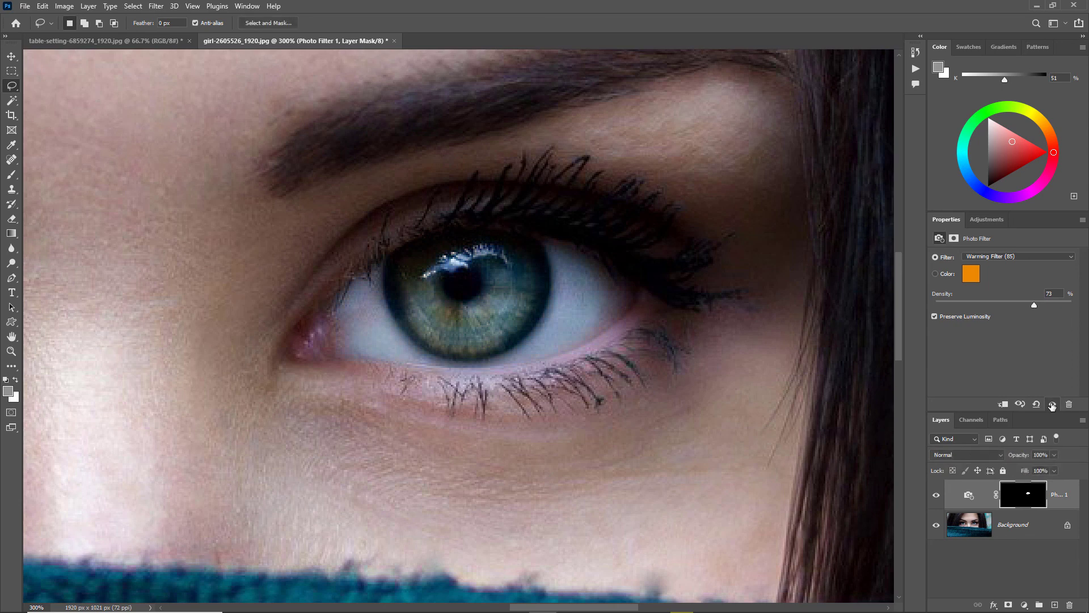
pyautogui.hotkey('ctrl', '-')
pyautogui.hotkey('ctrl', '-')
pyautogui.hotkey('ctrl', '-')
pyautogui.hotkey('ctrl', '-')
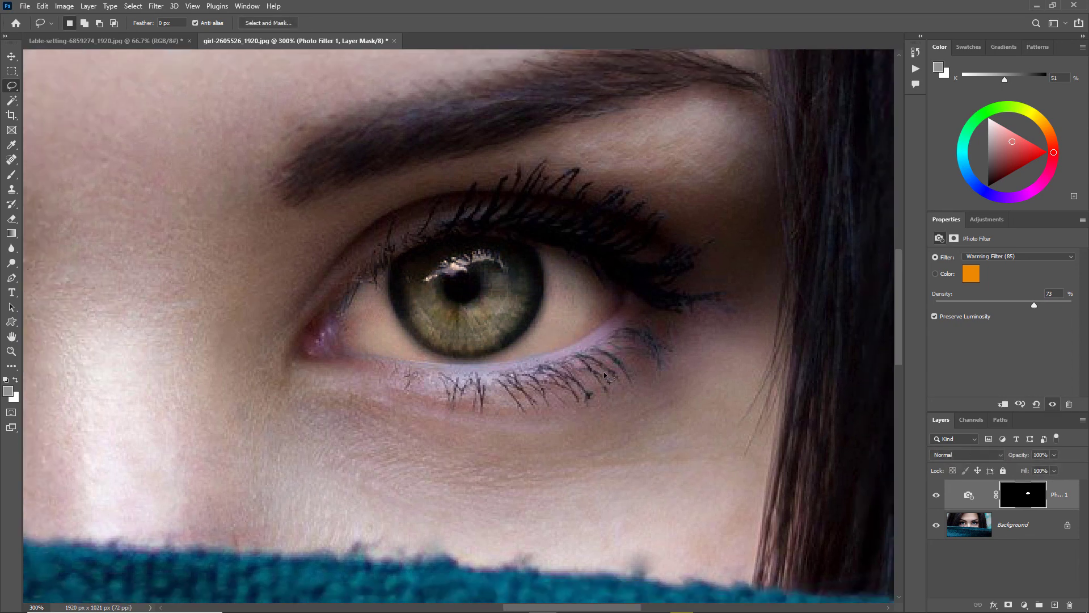